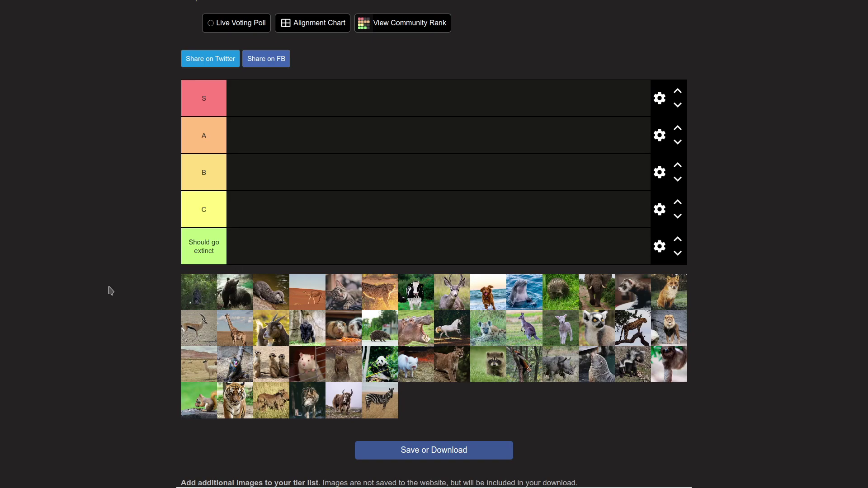
Rank the first four animals: bat in tier A, bear in B, beaver in Should go extinct, and camel in C
left_click_drag(190, 302, 247, 143)
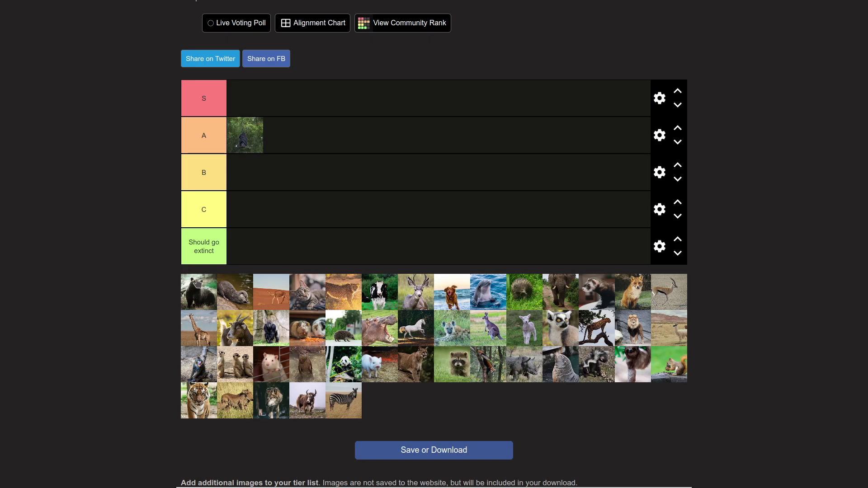
left_click_drag(185, 295, 273, 188)
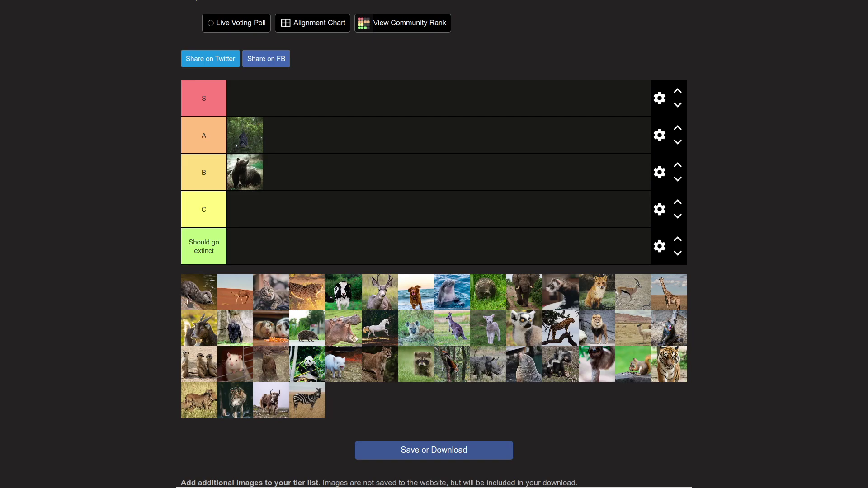
left_click_drag(206, 288, 267, 249)
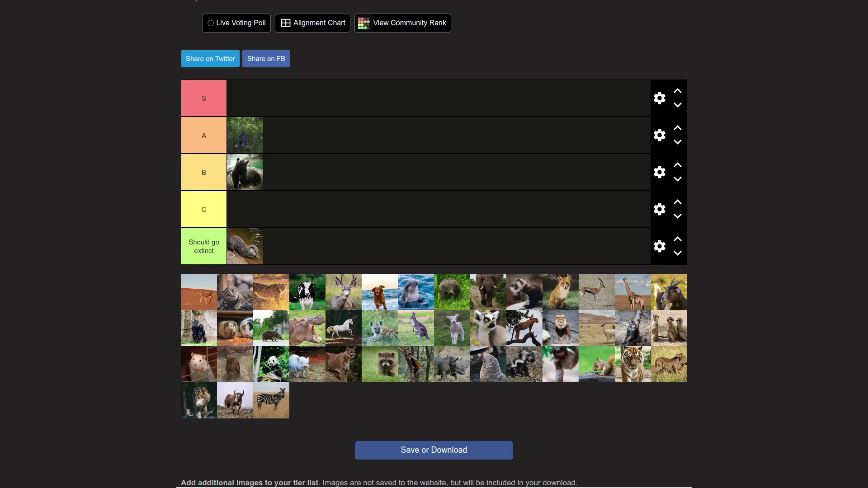
left_click_drag(193, 285, 275, 213)
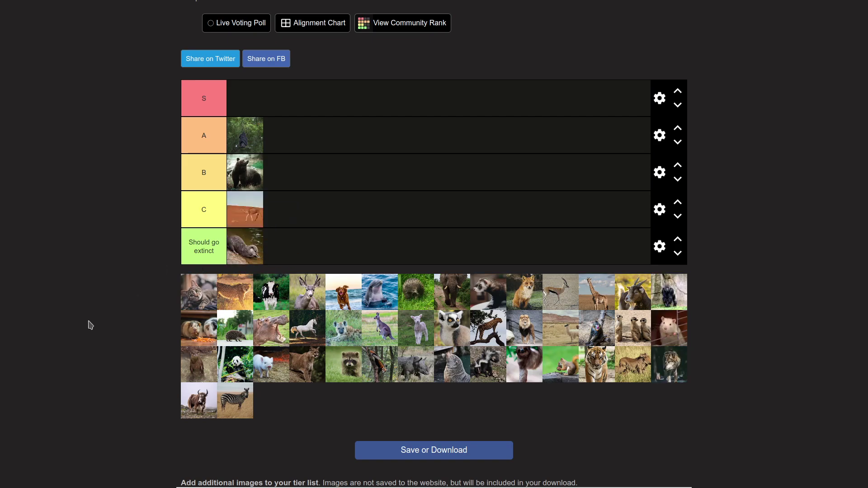
Place the cat in tier S and the cheetah in tier B after the bear
left_click_drag(195, 298, 253, 99)
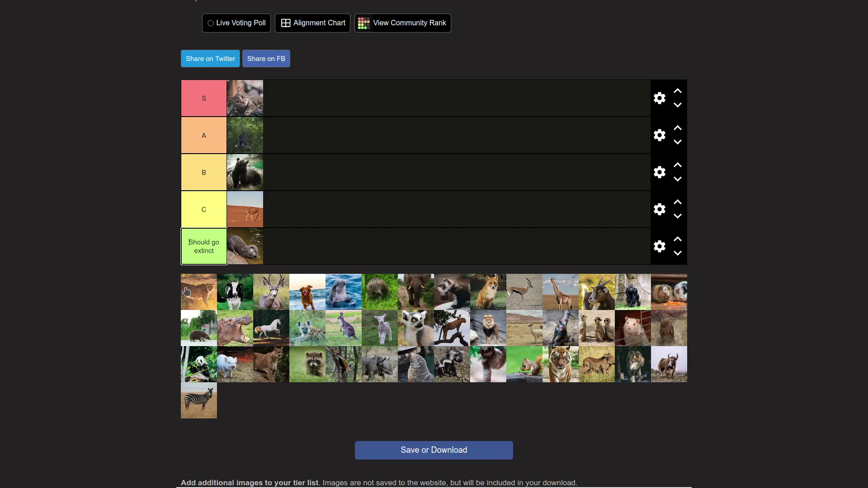
left_click_drag(197, 301, 295, 147)
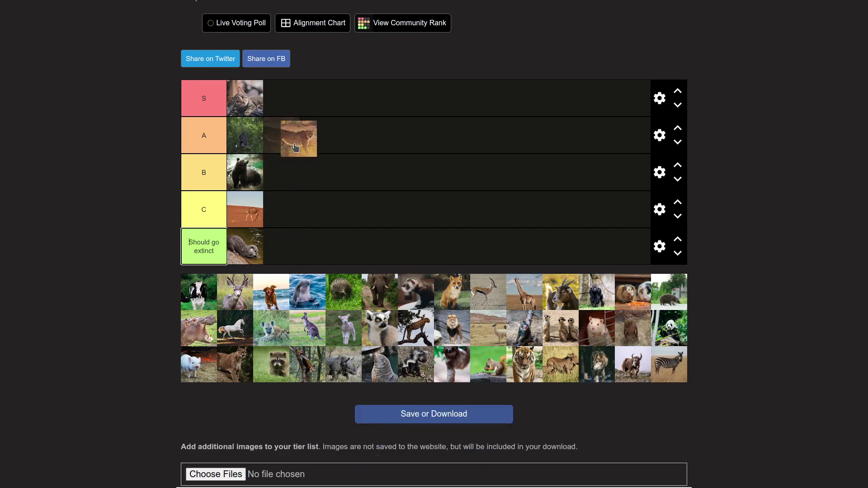
left_click_drag(295, 147, 298, 165)
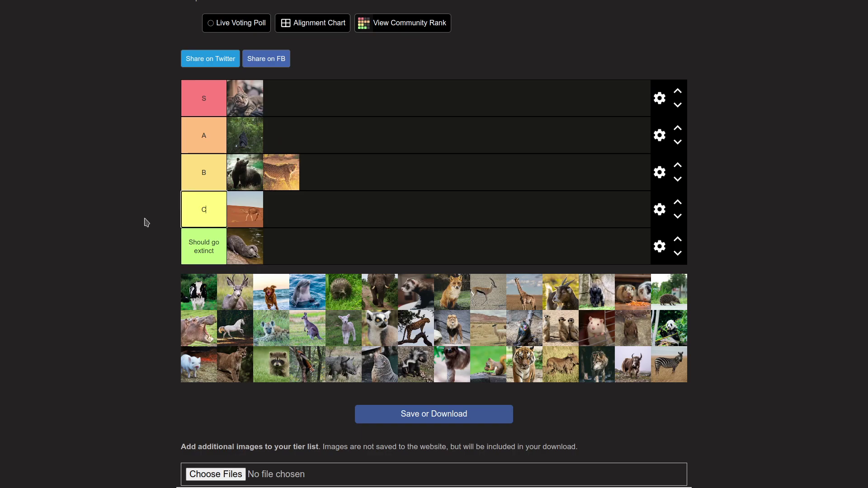
Place the black-and-white cow in tier C after the camel
key("ctrl+a")
left_click(209, 214)
left_click(133, 250)
left_click(136, 276)
left_click_drag(189, 302, 322, 209)
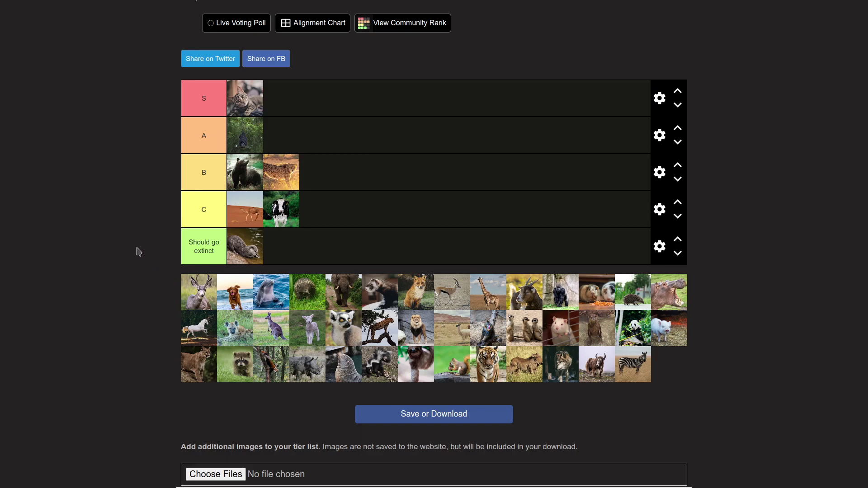
Add the deer and the dog to the Should go extinct tier
left_click_drag(199, 296, 281, 247)
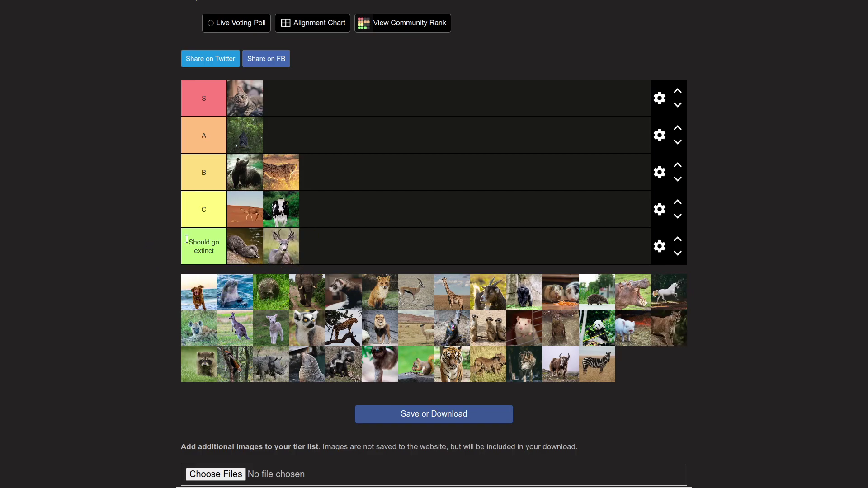
left_click(96, 250)
left_click_drag(198, 289, 377, 248)
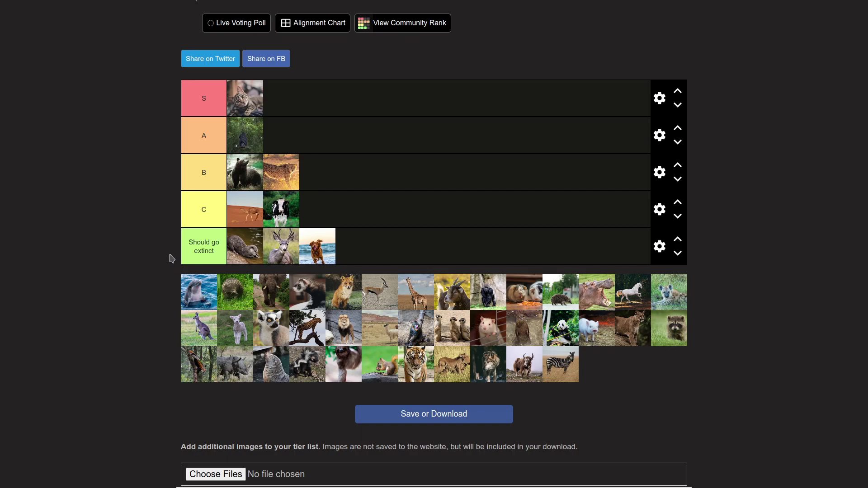
Place the dolphin in tier A and the echidna at the end of tier B
left_click_drag(193, 296, 281, 135)
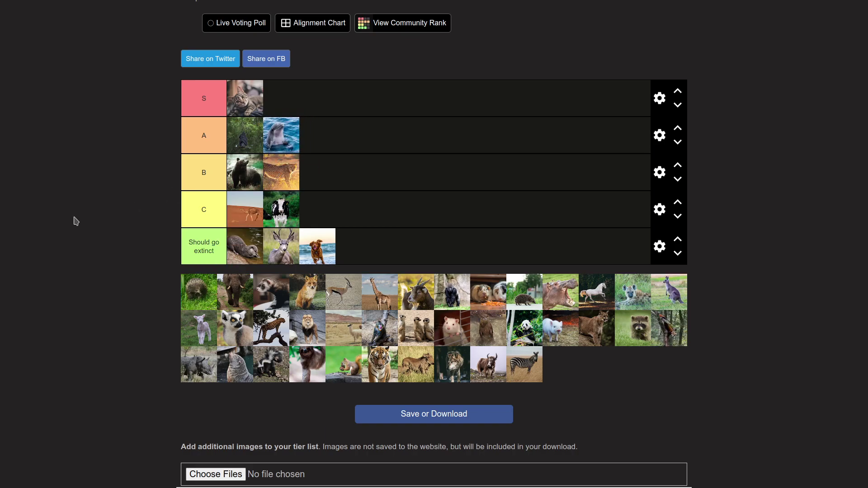
left_click(100, 275)
left_click_drag(187, 301, 326, 185)
left_click(172, 186)
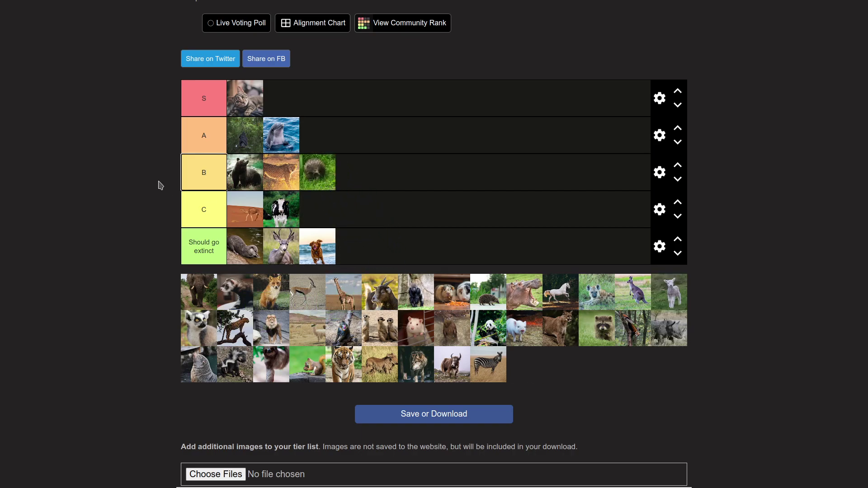
left_click(146, 203)
left_click(132, 263)
Place the elephant at the end of tier A and the ferret at the end of tier B
left_click_drag(189, 289, 320, 138)
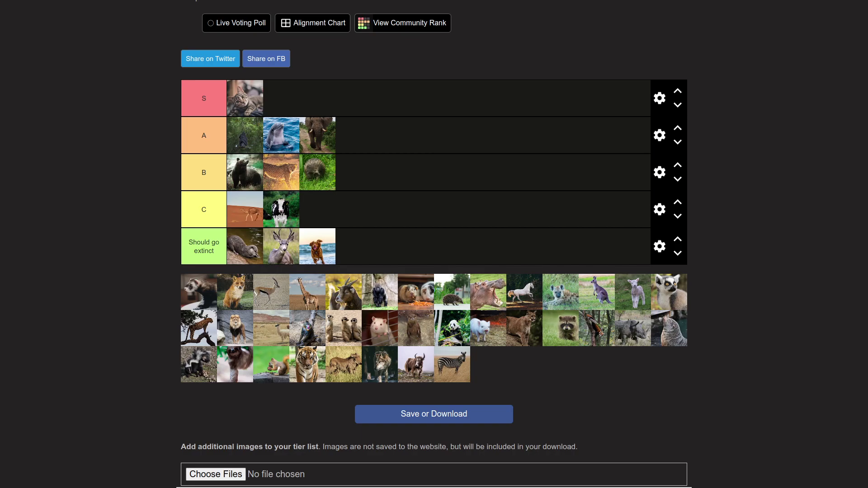
left_click(51, 160)
left_click(54, 164)
left_click_drag(199, 310, 362, 176)
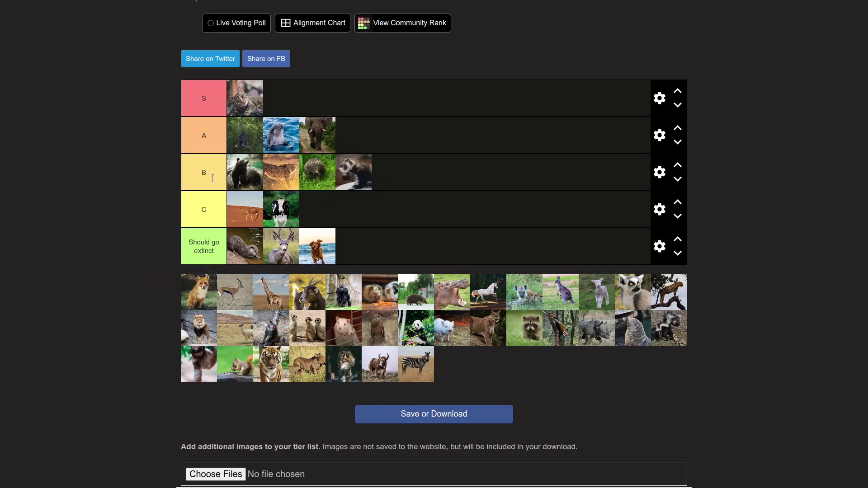
Place the fox in tier S after the cat and the gazelle at the end of tier B
left_click_drag(198, 298, 297, 108)
left_click(85, 195)
left_click(77, 166)
left_click(58, 251)
left_click(57, 307)
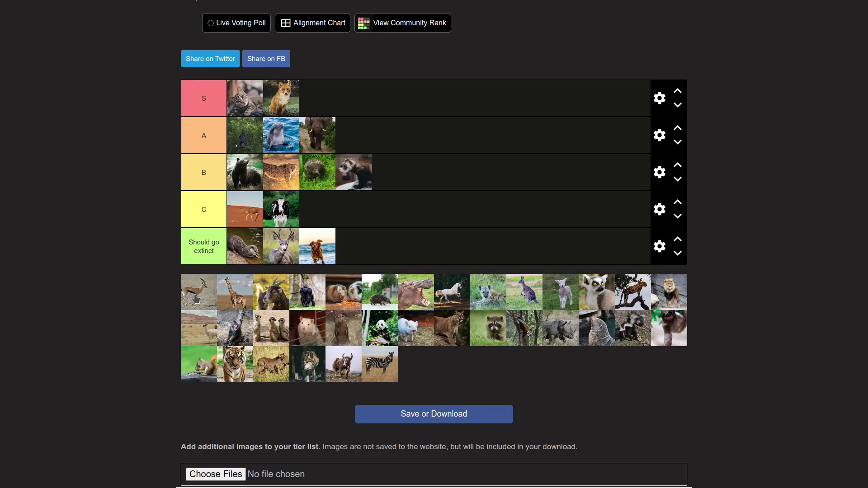
left_click_drag(195, 299, 396, 179)
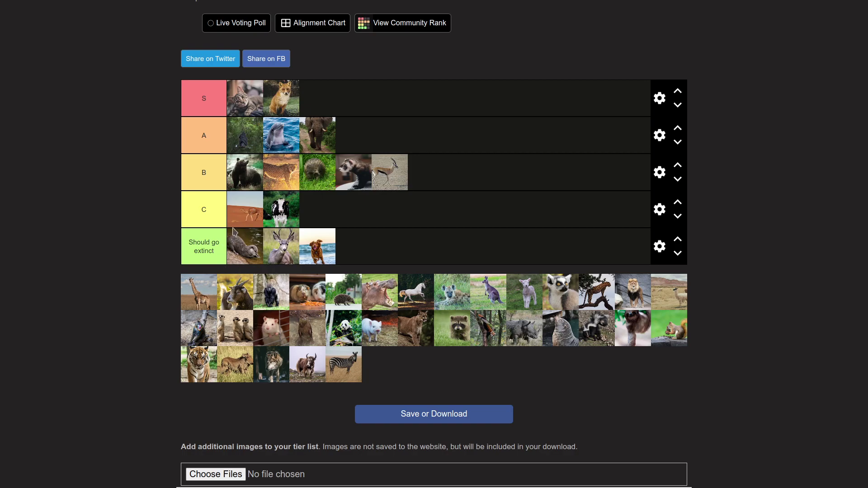
Rank the giraffe in Should go extinct, the goat in tier A, and the gorilla in tier C
left_click_drag(199, 294, 375, 246)
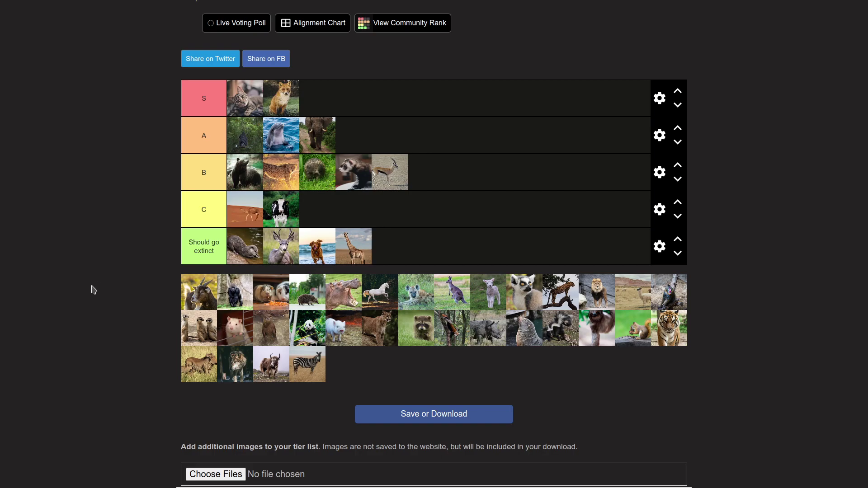
left_click_drag(184, 291, 375, 136)
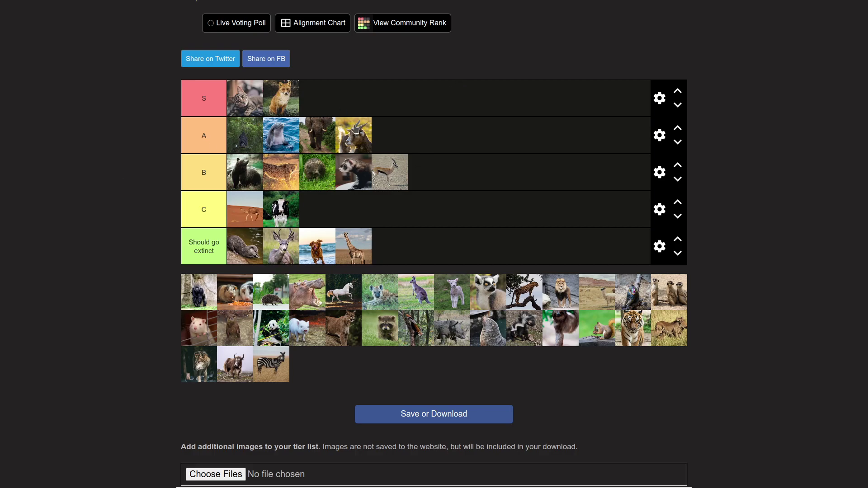
left_click_drag(189, 291, 386, 210)
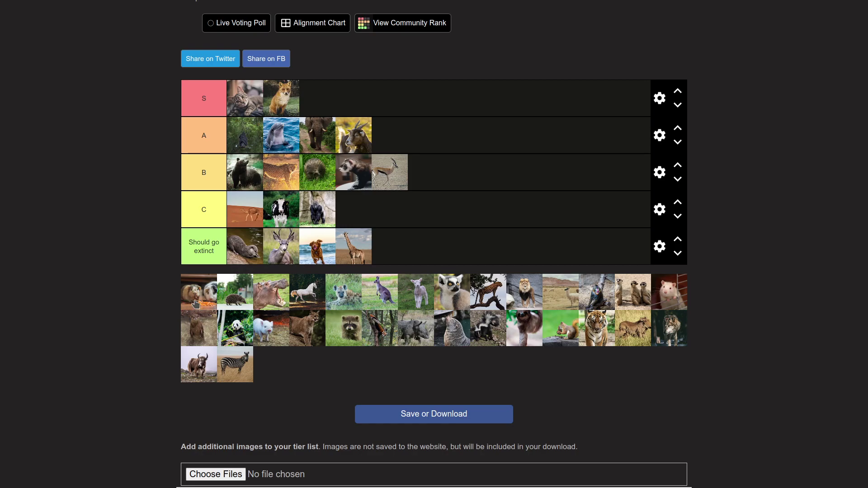
Place the guinea pigs at the end of tier C and the hedgehog at the end of tier B
left_click_drag(196, 304, 194, 301)
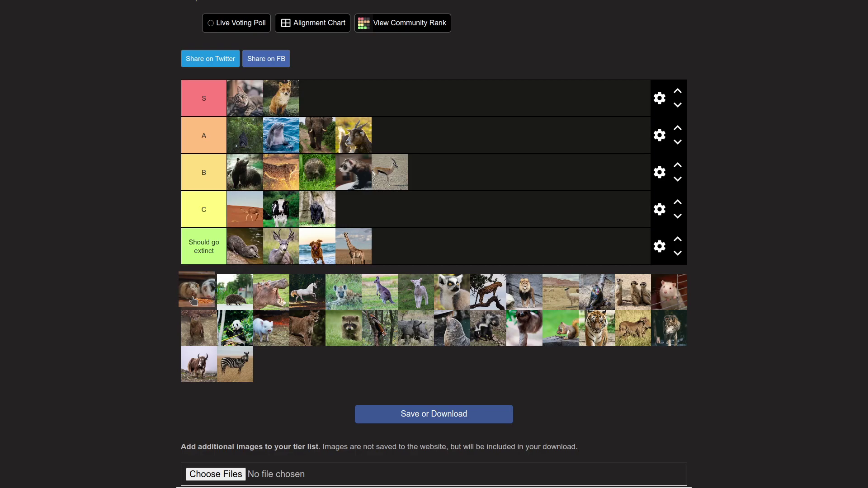
left_click_drag(193, 301, 423, 194)
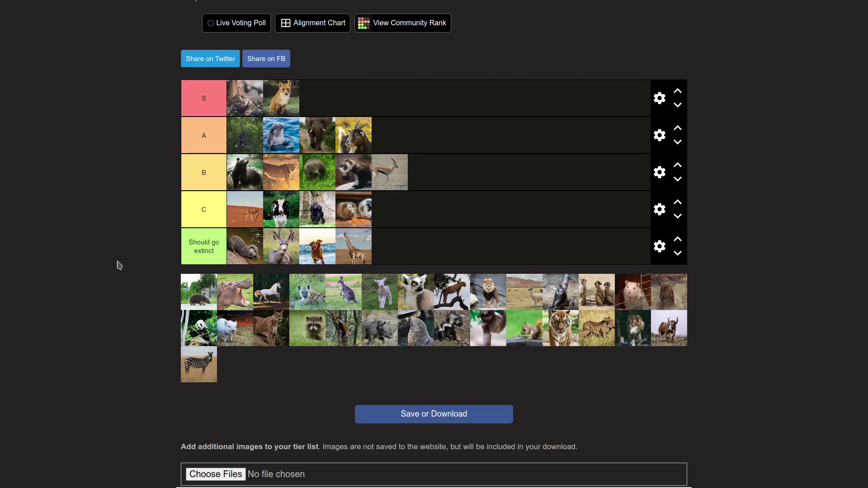
left_click_drag(190, 296, 439, 159)
key("Tab")
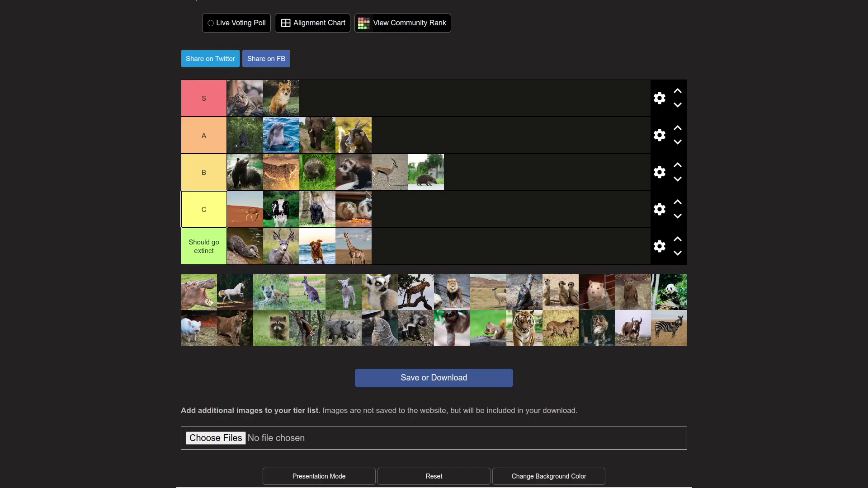
left_click(103, 291)
Rank the hippo at the end of tier A, the white horse first in tier S, and the hyena at the end of C
left_click_drag(187, 295, 389, 136)
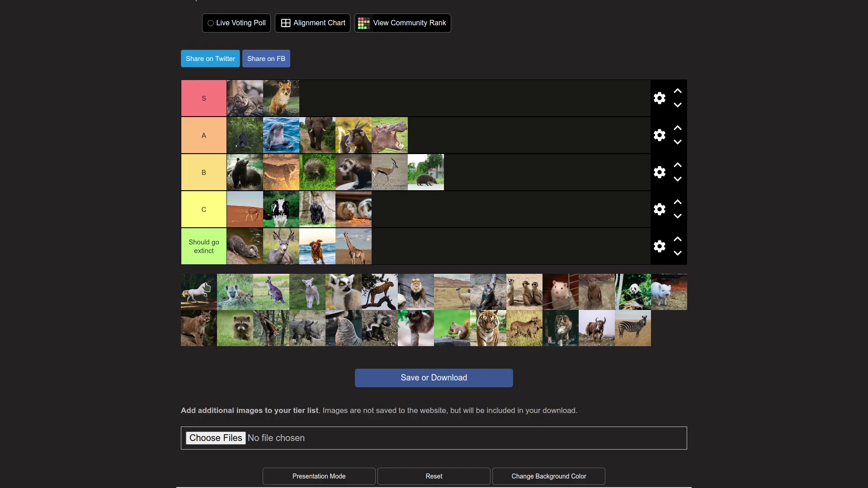
left_click_drag(208, 286, 226, 90)
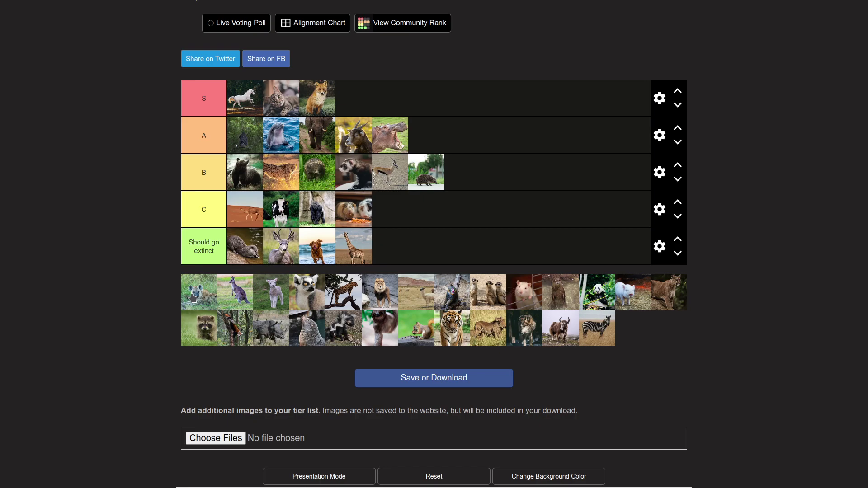
left_click_drag(186, 297, 403, 210)
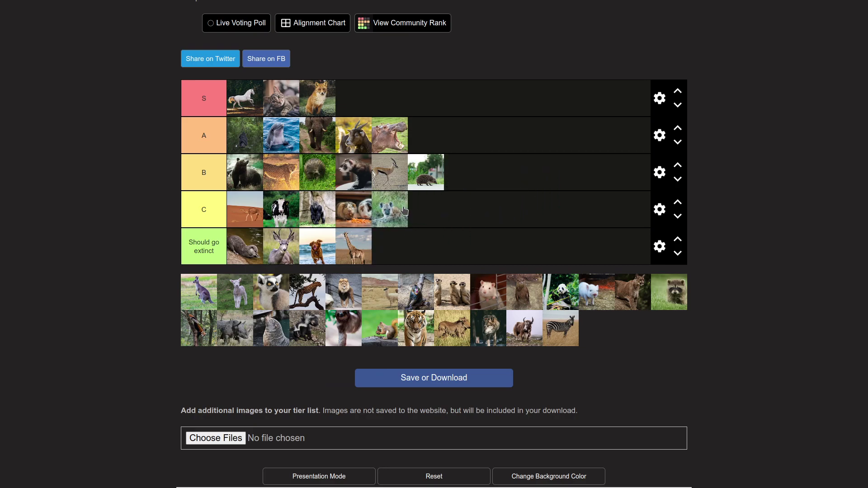
left_click(127, 256)
left_click(127, 255)
Add the kangaroo and the lemur to tier A, and the lamb to the end of tier S
left_click_drag(197, 284, 451, 134)
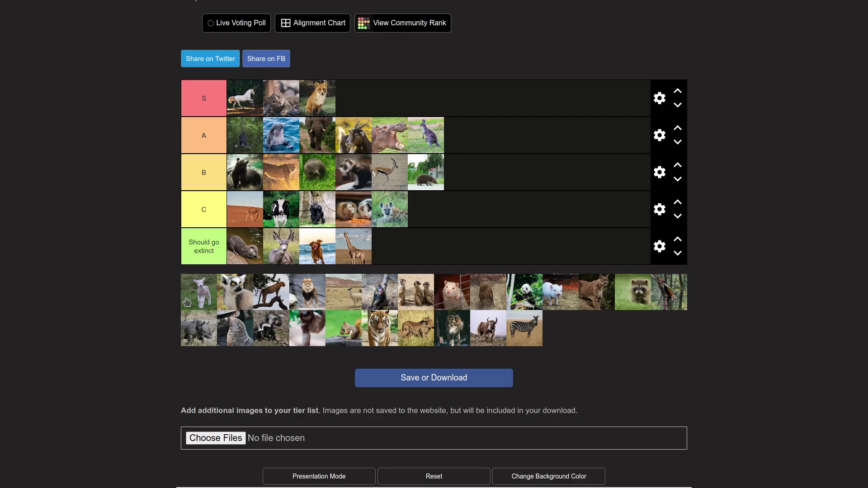
left_click_drag(187, 302, 353, 98)
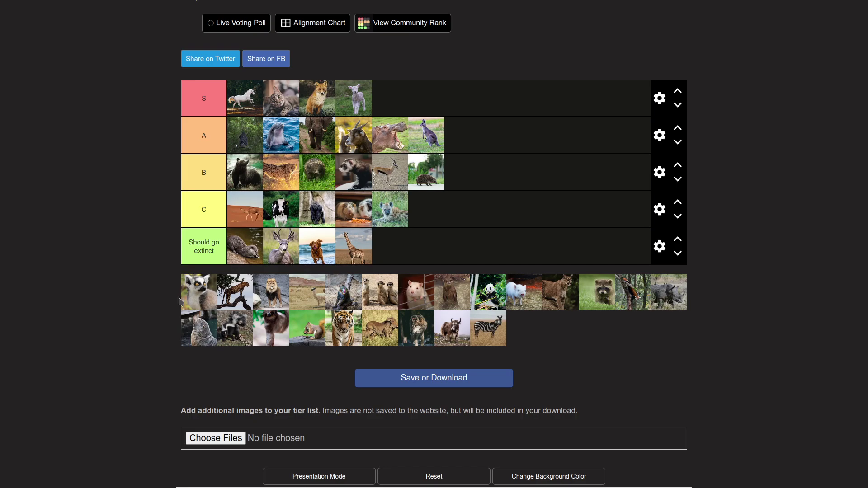
left_click_drag(186, 299, 494, 153)
left_click(96, 310)
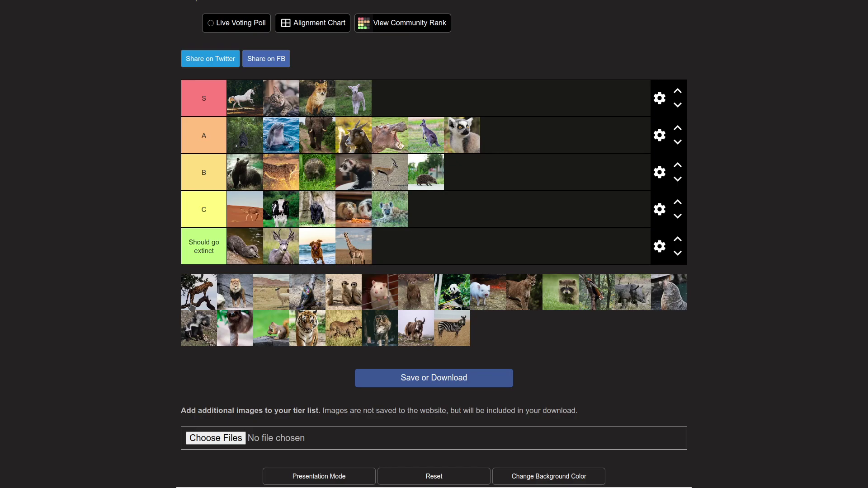
Insert the leopard and the lion in tier B, directly after the cheetah
left_click_drag(191, 308, 316, 172)
left_click(172, 201)
left_click(155, 207)
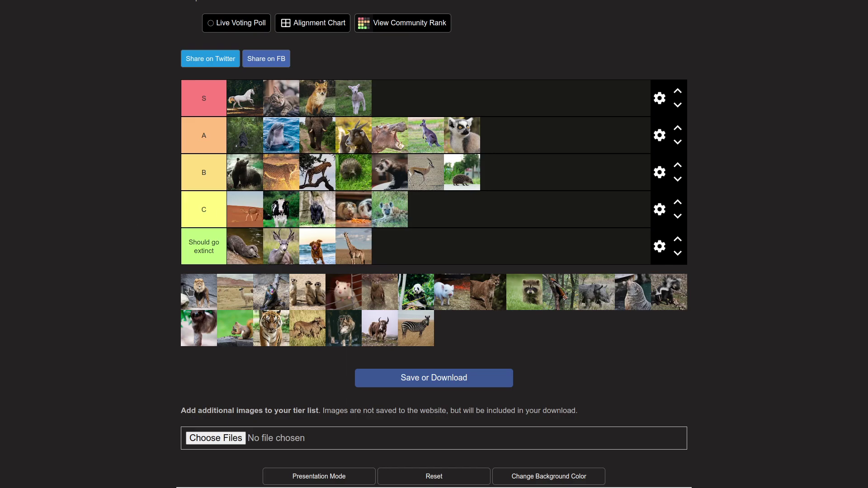
left_click_drag(190, 292, 351, 180)
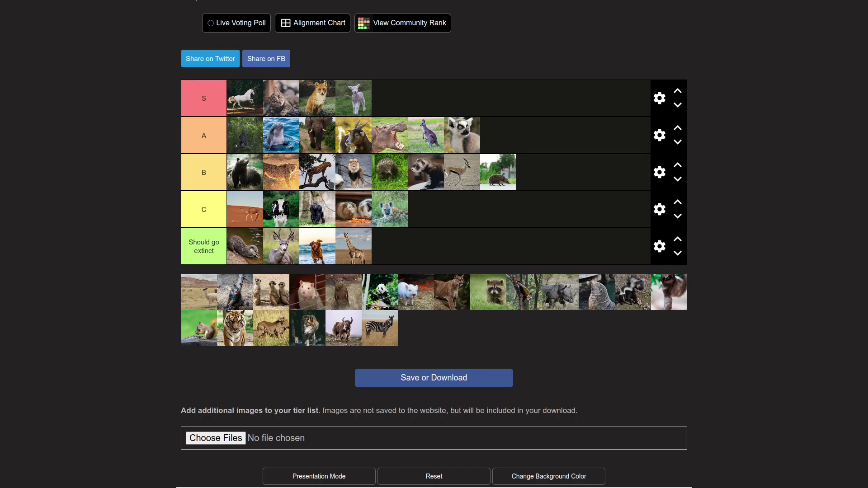
Place the llama at the end of tier S and the dark-furred monkey in Should go extinct
left_click_drag(195, 301, 395, 102)
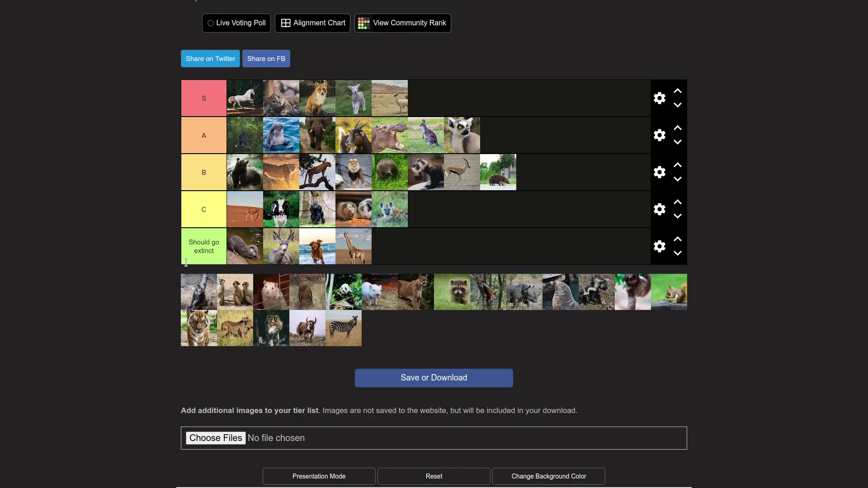
left_click_drag(190, 285, 388, 246)
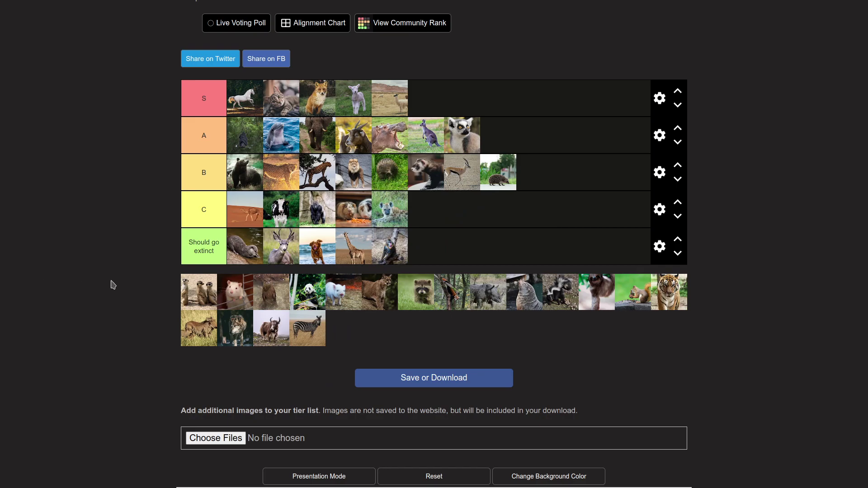
Place the meerkats at the end of tier A and the rat at the end of tier S
left_click_drag(198, 303, 548, 176)
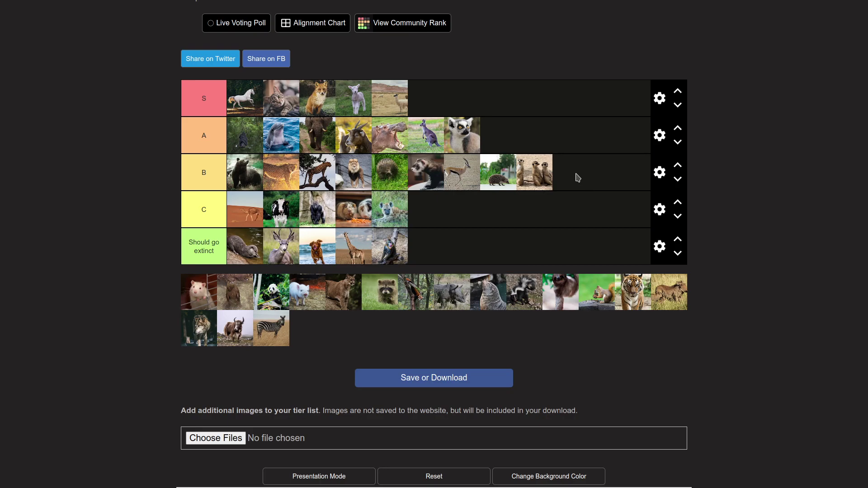
left_click_drag(544, 172, 601, 155)
left_click_drag(535, 181, 502, 136)
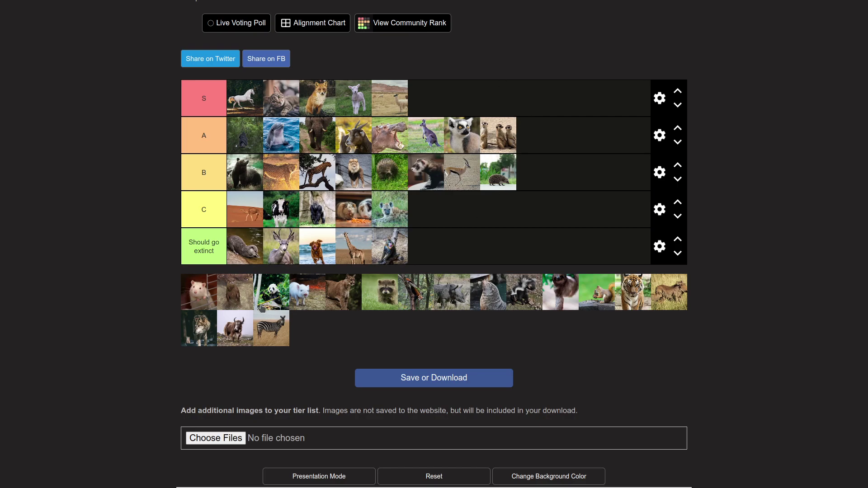
left_click_drag(199, 309, 418, 111)
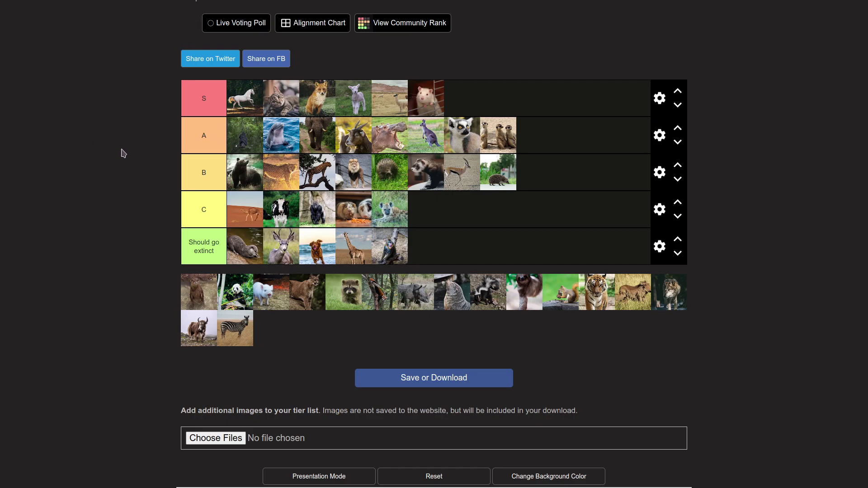
Place the brown animal beside the panda at the end of tier A, followed by the fox from tier S
left_click_drag(208, 289, 560, 135)
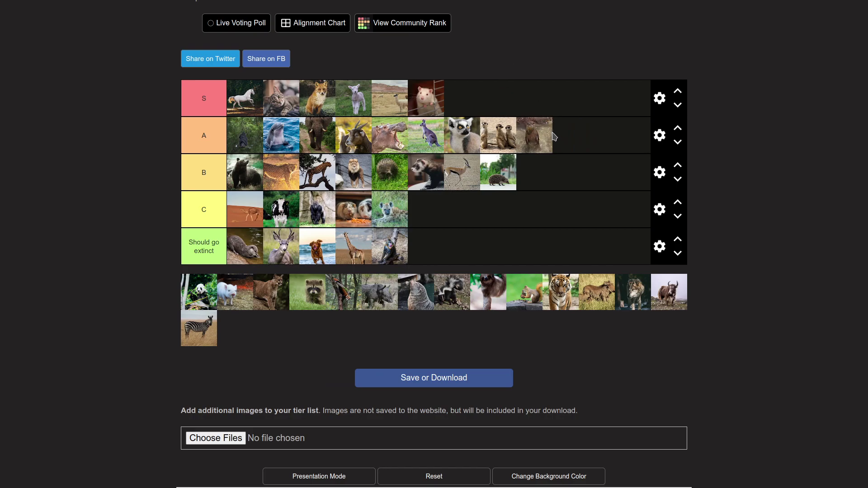
left_click_drag(334, 100, 613, 141)
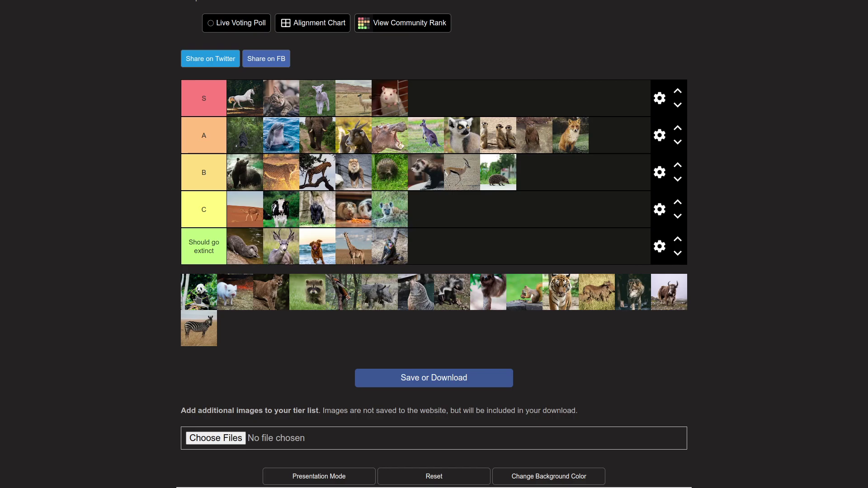
Place the panda at the end of tier A and the pig at the end of Should go extinct
left_click_drag(197, 289, 639, 140)
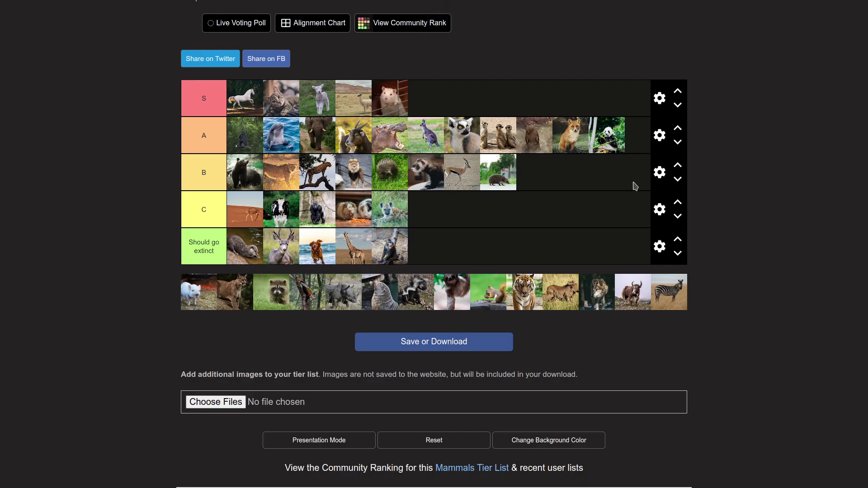
left_click_drag(194, 303, 426, 246)
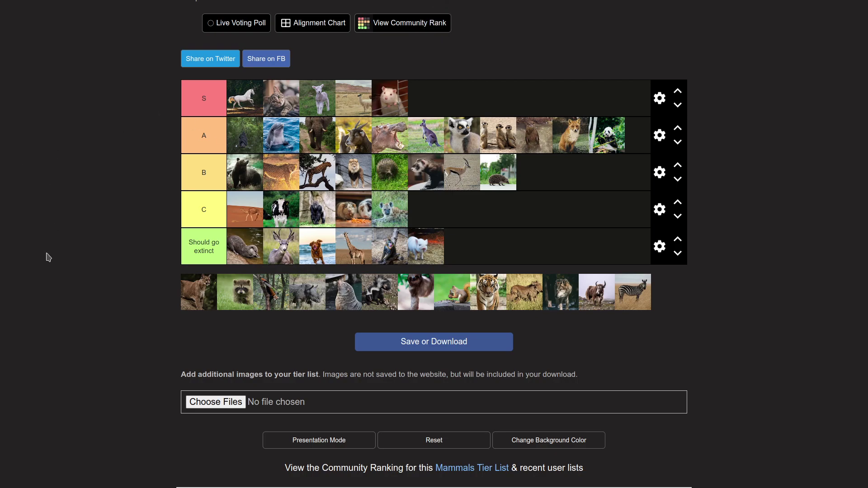
Insert the puma directly after the lion in tier B and place the raccoon at the end of tier S
left_click_drag(199, 302, 365, 174)
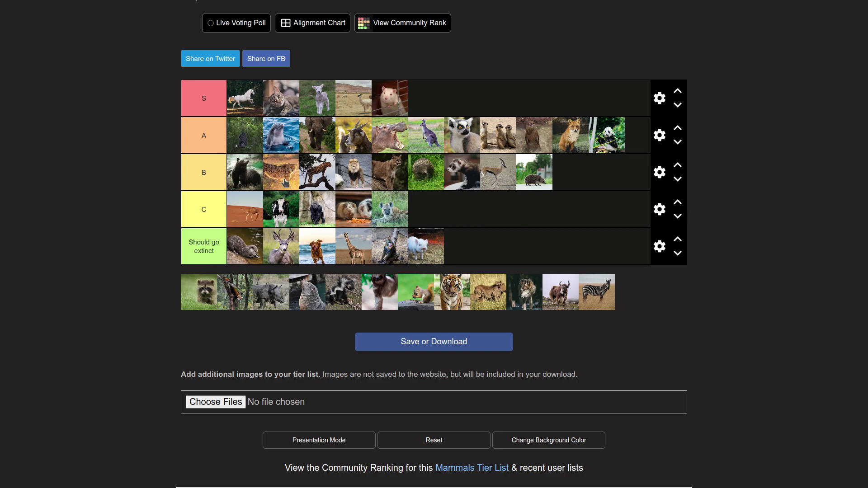
left_click_drag(196, 307, 418, 113)
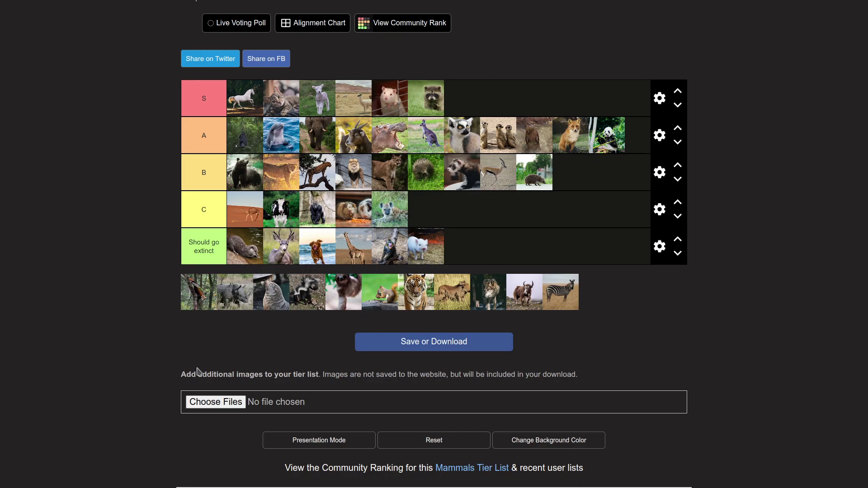
Place the reddish-brown forest animal at the end of Should go extinct and the rhino at the end of tier A
left_click_drag(211, 295, 470, 260)
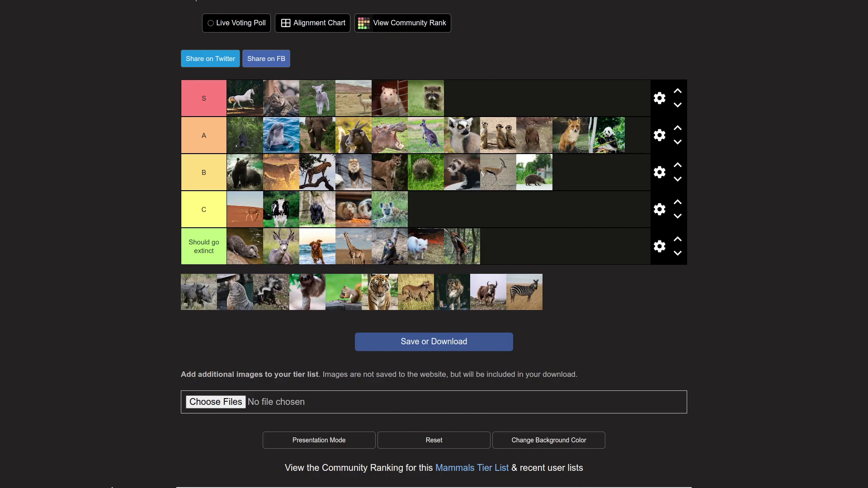
left_click_drag(202, 300, 344, 181)
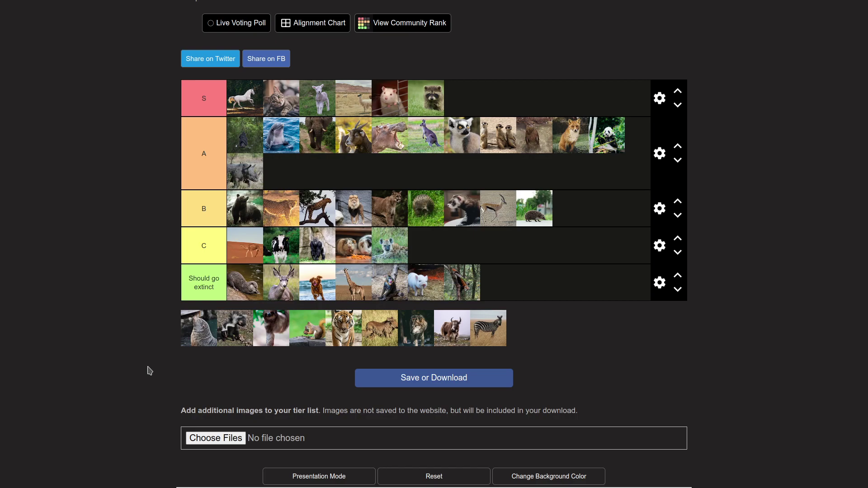
triple_click(203, 283)
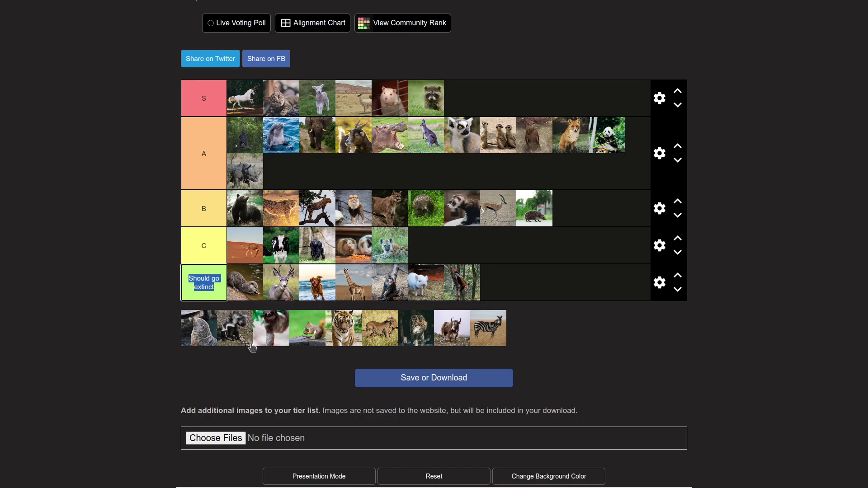
left_click(157, 320)
right_click(153, 320)
left_click(140, 320)
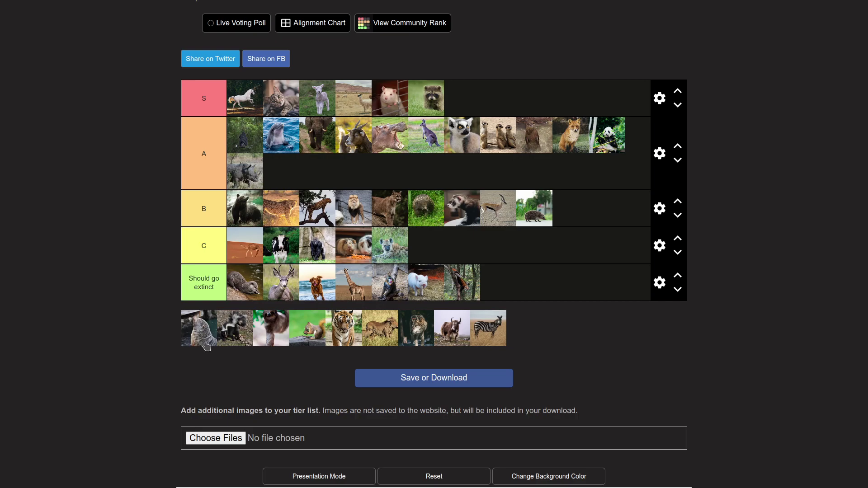
Place the seal at the end of tier B and the skunk at the end of Should go extinct
left_click_drag(201, 341, 355, 186)
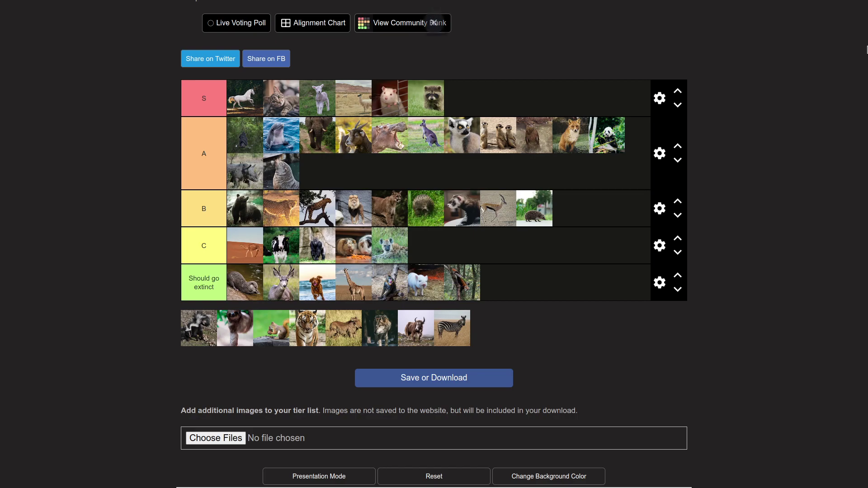
left_click_drag(274, 175, 631, 208)
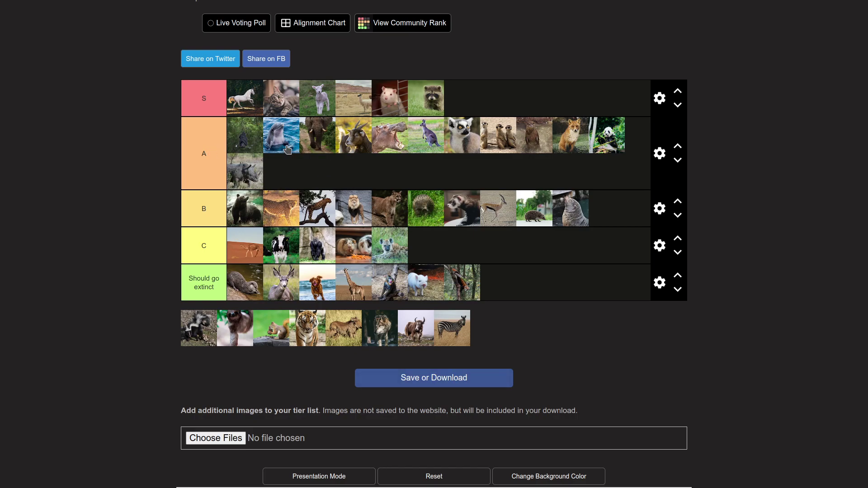
left_click_drag(201, 340, 520, 288)
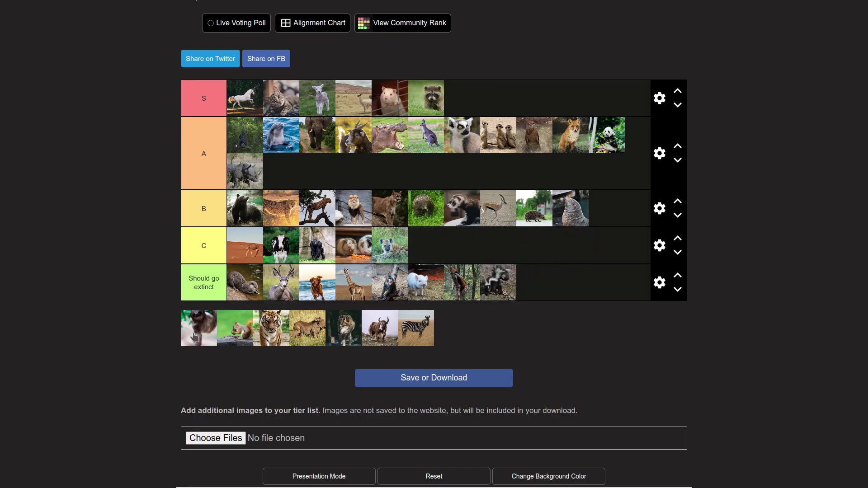
Place the sloth at the end of tier S and the squirrel at the end of tier C
left_click_drag(195, 327, 465, 83)
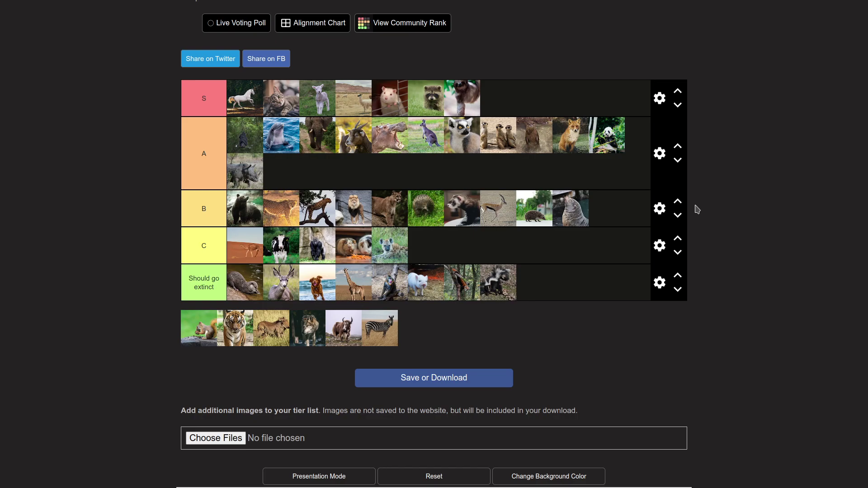
left_click_drag(201, 343, 467, 260)
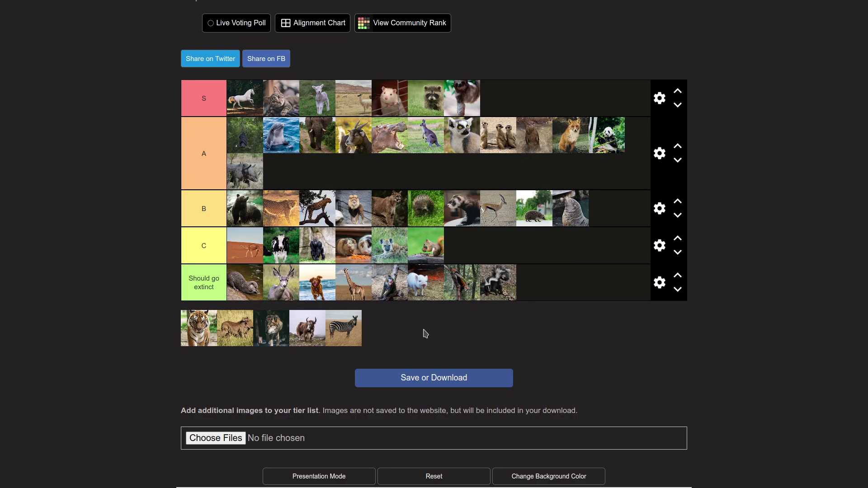
Insert the tiger directly after the puma in tier B and move the hedgehog to directly after the bear
left_click_drag(190, 340, 269, 207)
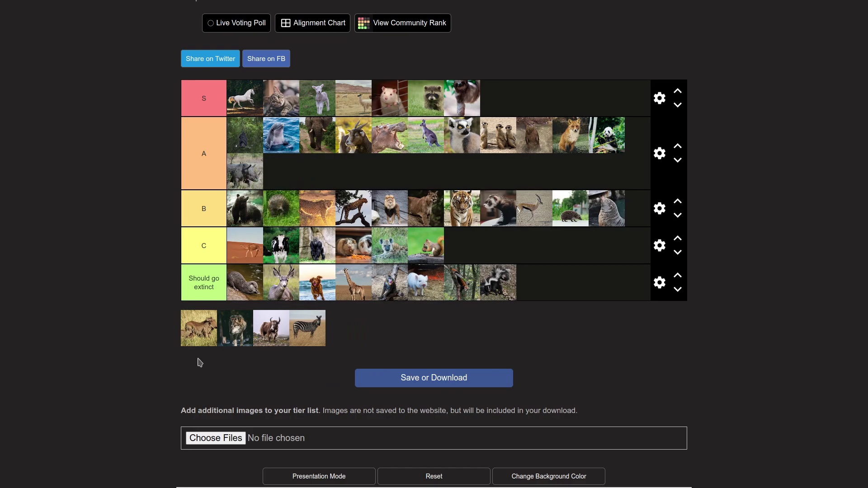
Place the warthog at the end of Should go extinct and insert the wolf directly after the dog in that tier
left_click_drag(186, 349, 177, 346)
left_click_drag(197, 343, 159, 349)
left_click_drag(231, 340, 170, 339)
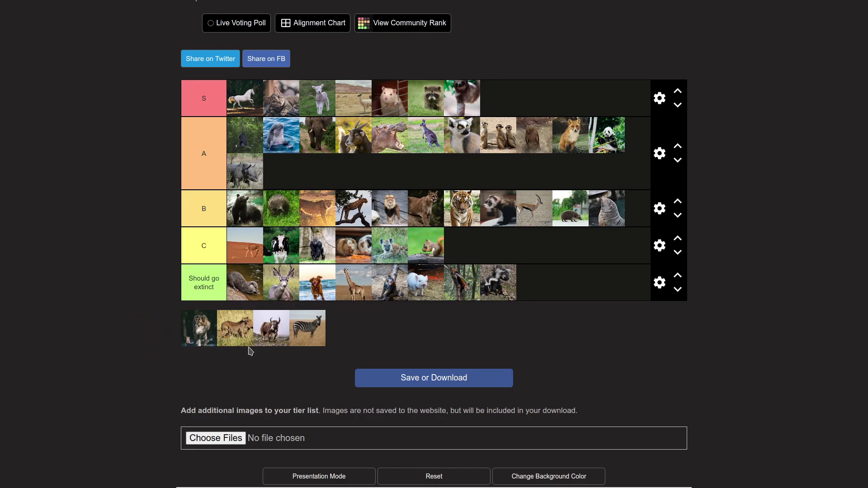
left_click_drag(240, 346, 189, 351)
left_click_drag(219, 321, 537, 283)
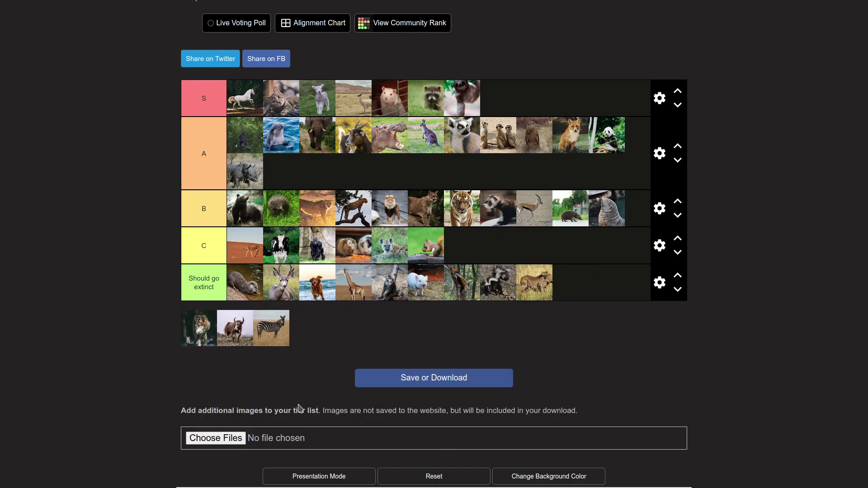
left_click_drag(194, 343, 324, 299)
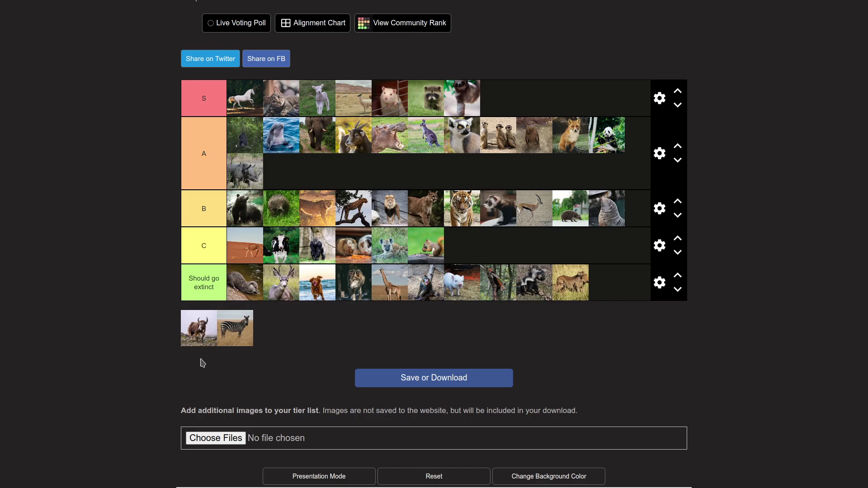
Place the yak at the end of tier A and the zebra at the end of Should go extinct
left_click_drag(210, 342, 171, 346)
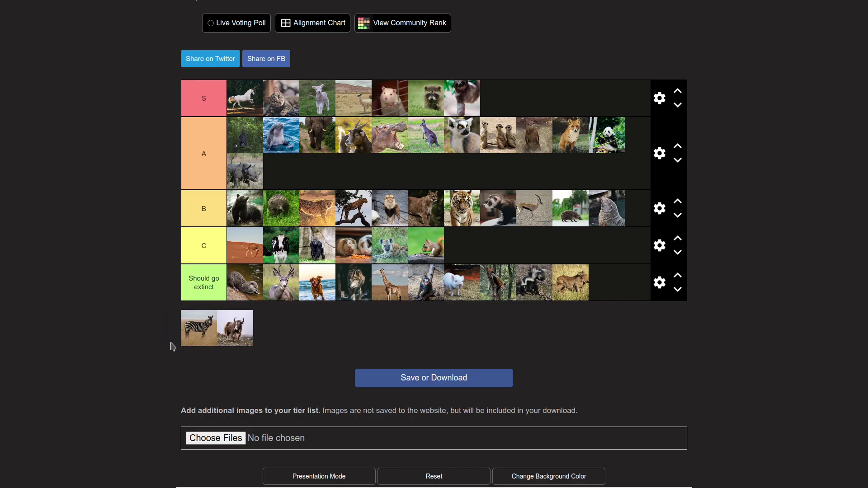
left_click_drag(228, 342, 468, 191)
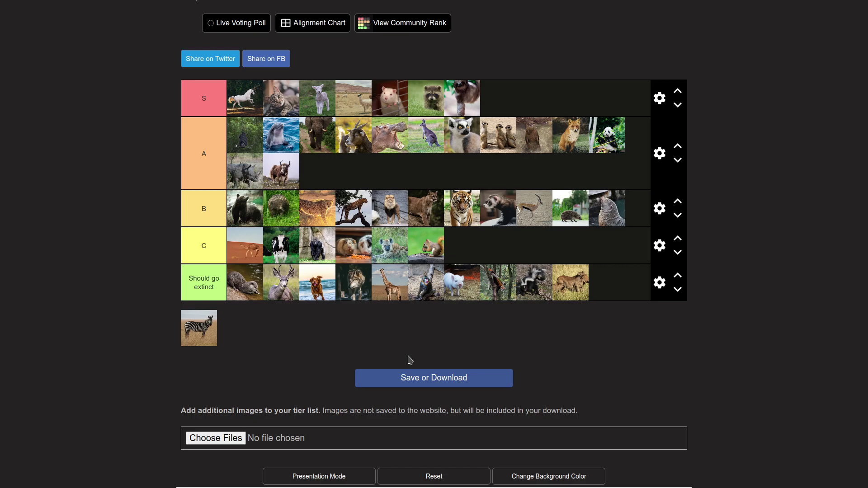
left_click_drag(213, 332, 631, 287)
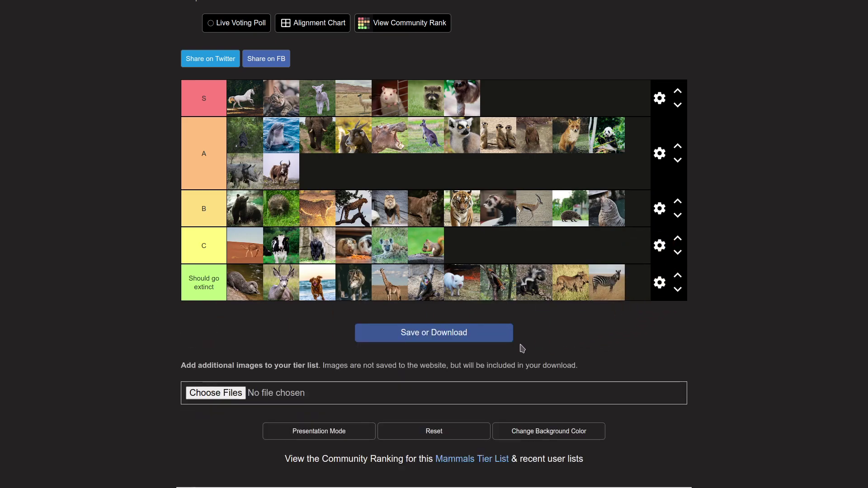